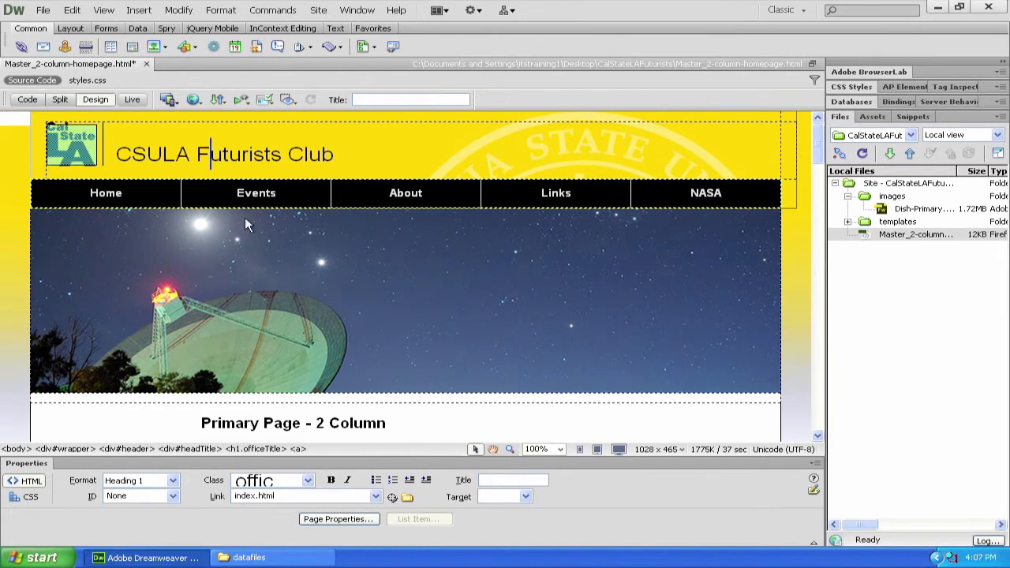
# Save the two-column homepage file
pyautogui.scroll(-1, 245, 312)
pyautogui.scroll(-18, 244, 319)
pyautogui.hotkey('ctrl', 's')
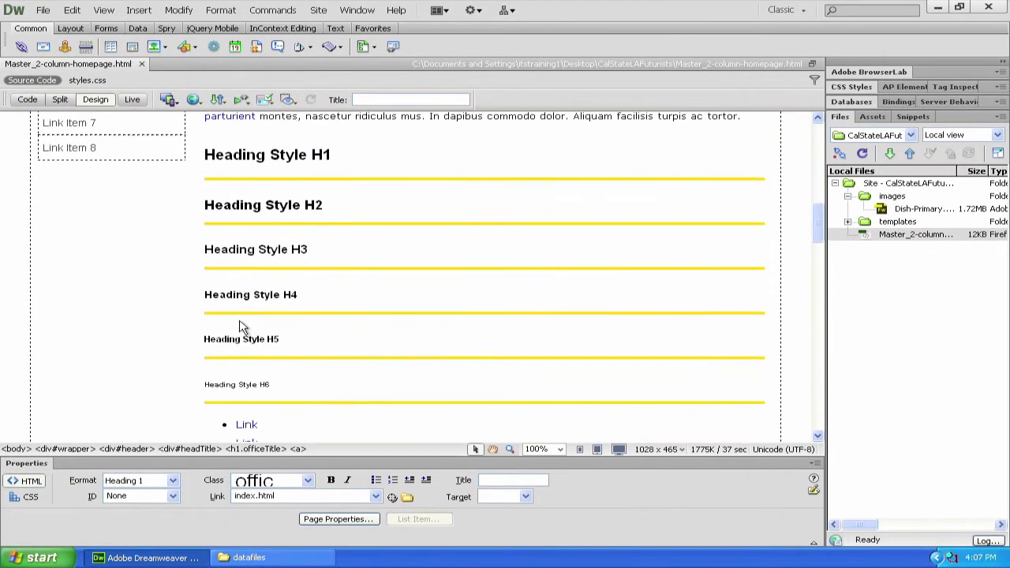
# Replace the "Option 3" column heading in the footer menu with "Changed H3"
pyautogui.scroll(-15, 242, 325)
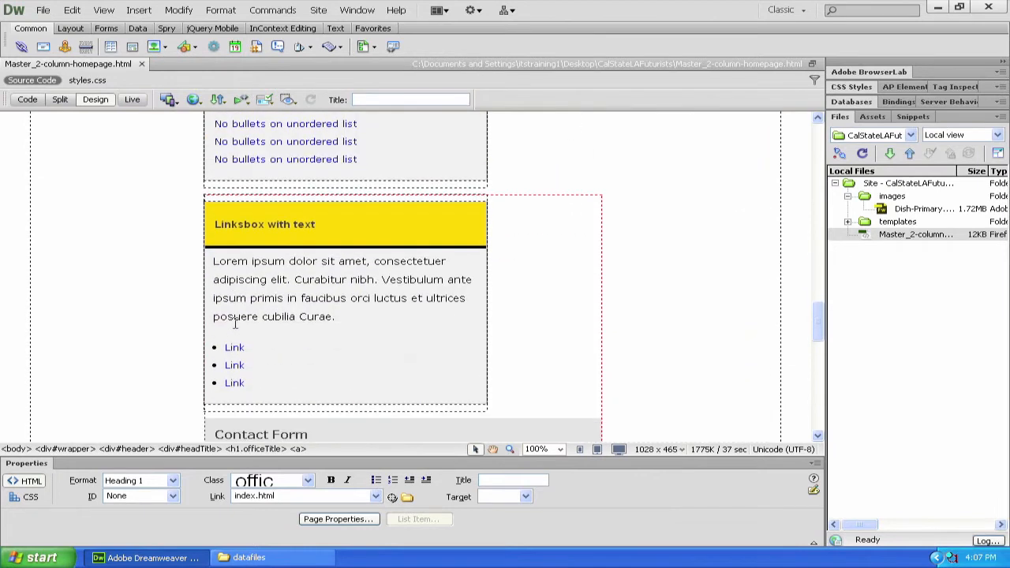
pyautogui.scroll(-13, 234, 327)
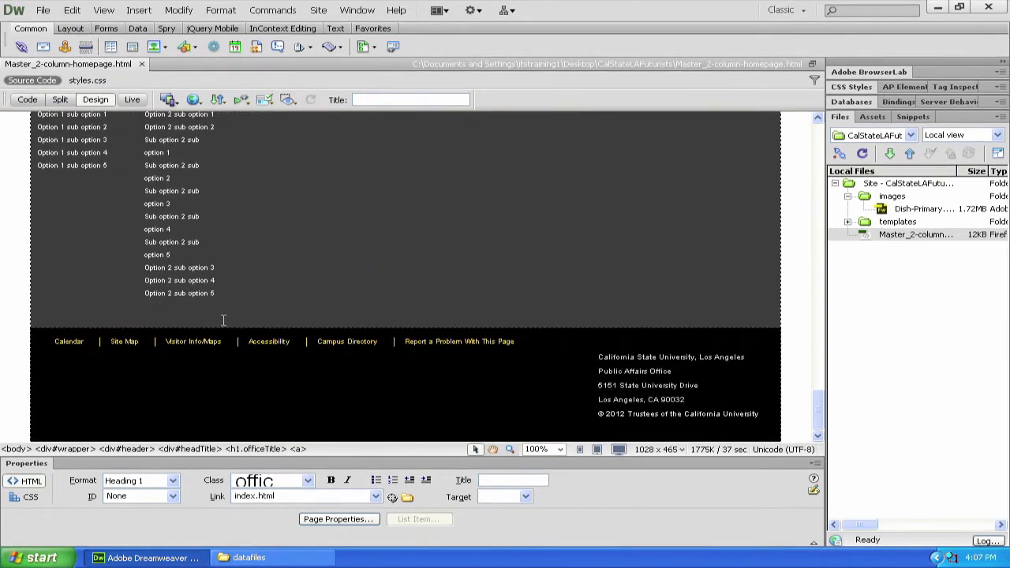
pyautogui.scroll(3, 215, 341)
pyautogui.scroll(3, 249, 331)
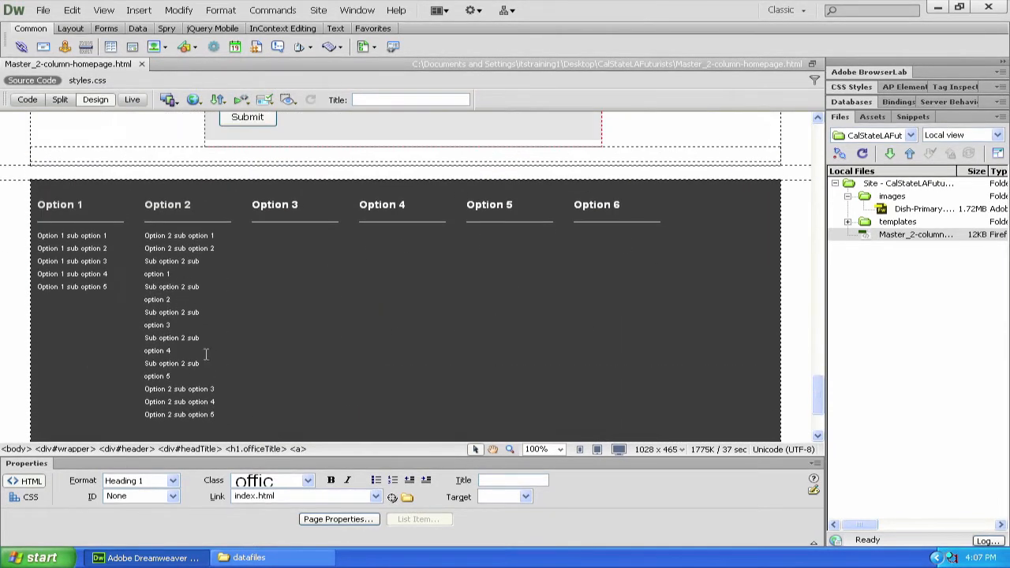
pyautogui.scroll(-1, 573, 273)
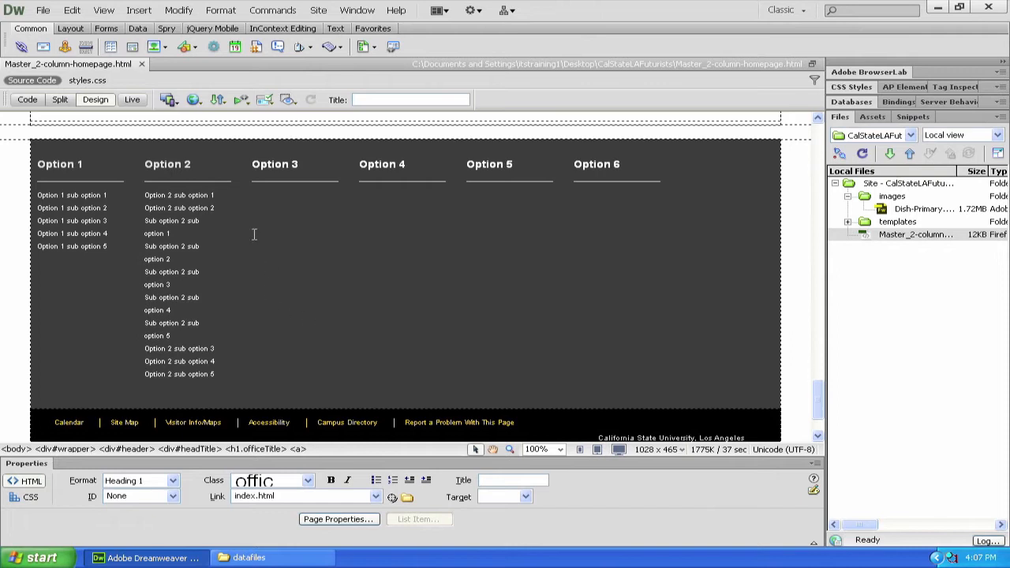
pyautogui.tripleClick(278, 165)
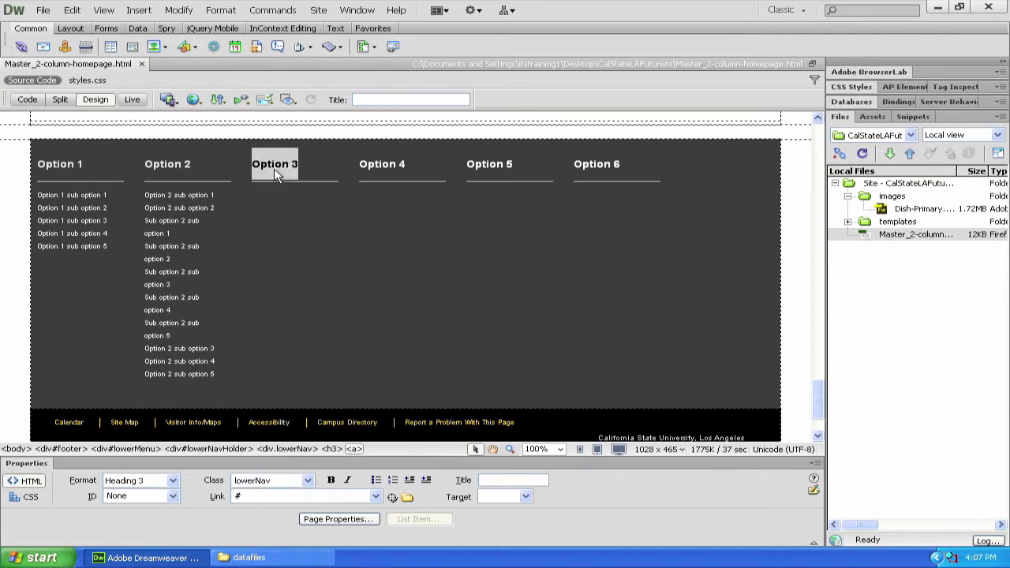
pyautogui.scroll(1, 315, 272)
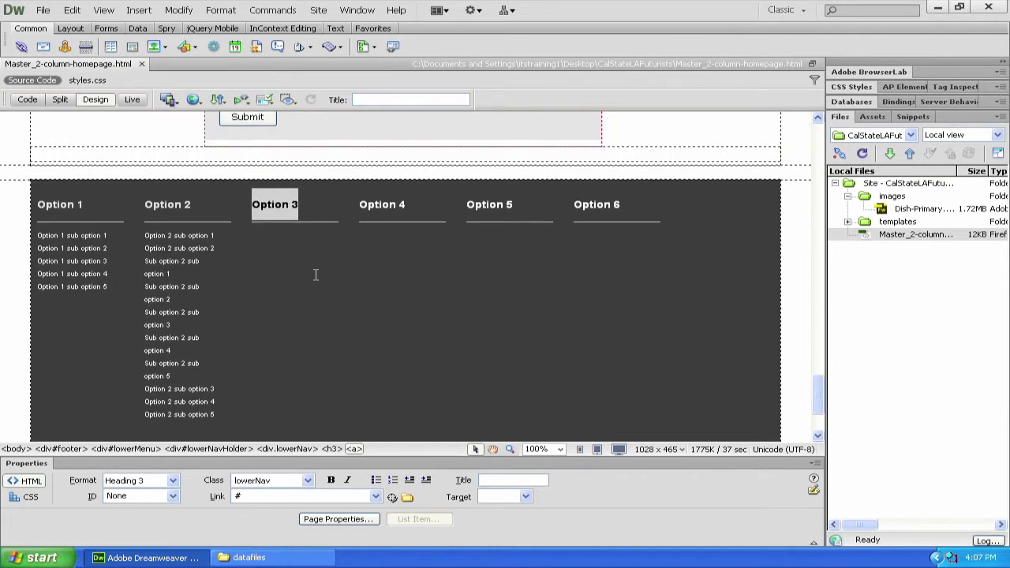
pyautogui.click(294, 209)
pyautogui.moveTo(298, 207); pyautogui.dragTo(263, 213)
pyautogui.click(284, 206)
pyautogui.tripleClick(280, 207)
pyautogui.press('BackSpace')
pyautogui.write('Ch')
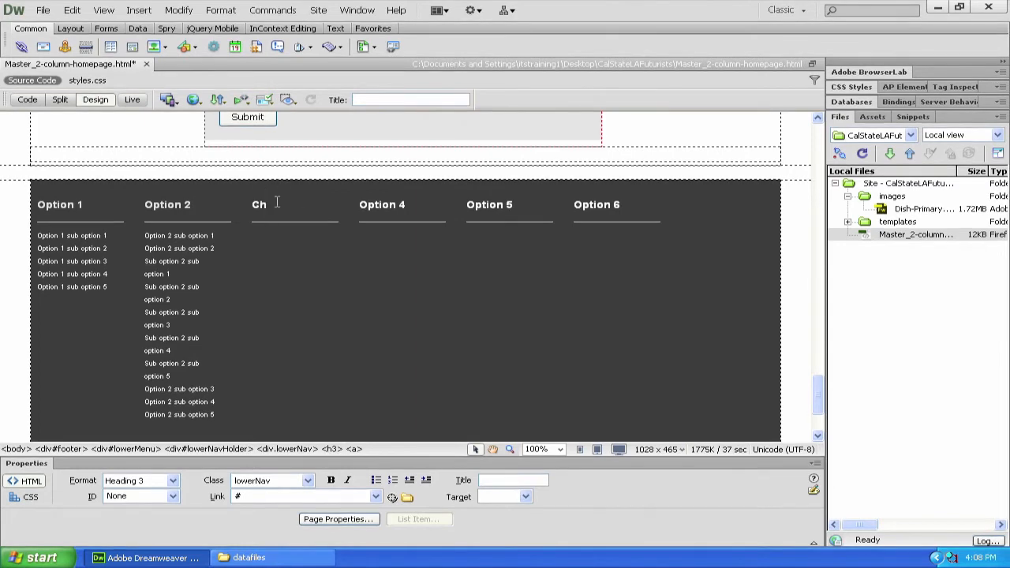
pyautogui.write('anged H')
pyautogui.write('1')
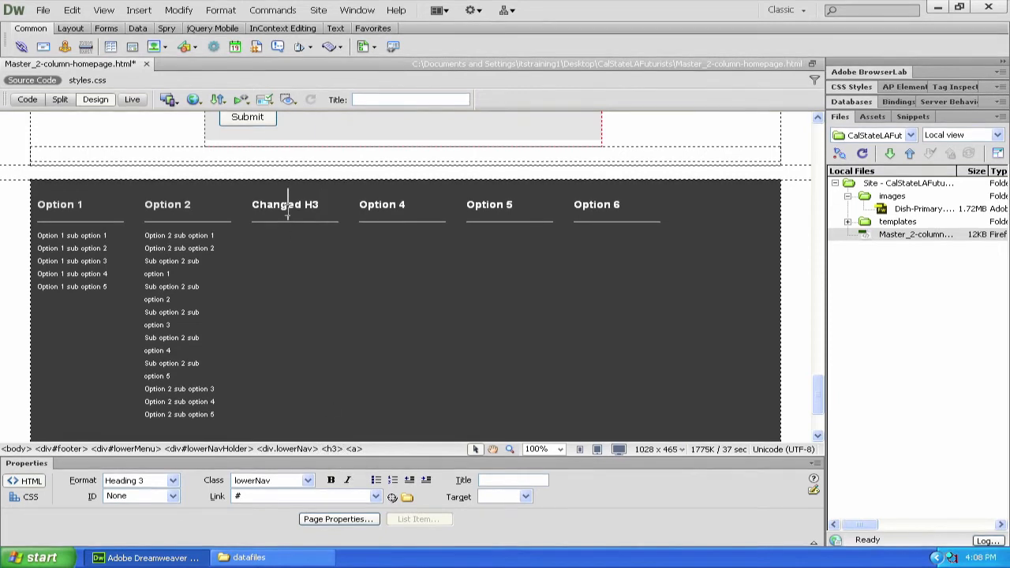
# Start an unordered list on a new line beneath the "Changed H3" heading
pyautogui.click(317, 207)
pyautogui.click(301, 207)
pyautogui.click(274, 207)
pyautogui.click(319, 204)
pyautogui.click(281, 206)
pyautogui.click(316, 207)
pyautogui.click(295, 207)
pyautogui.click(317, 206)
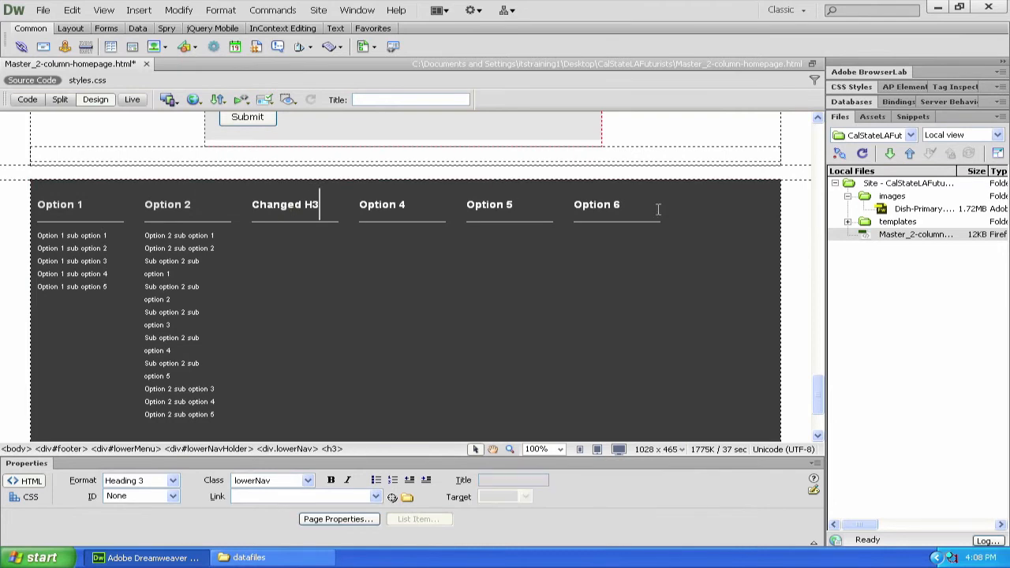
pyautogui.press('Return')
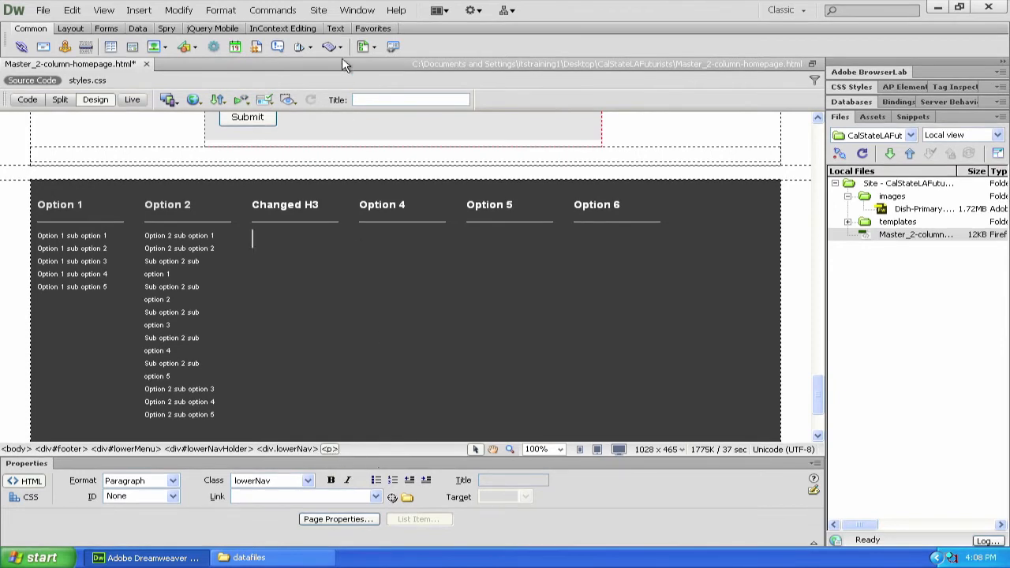
pyautogui.click(339, 32)
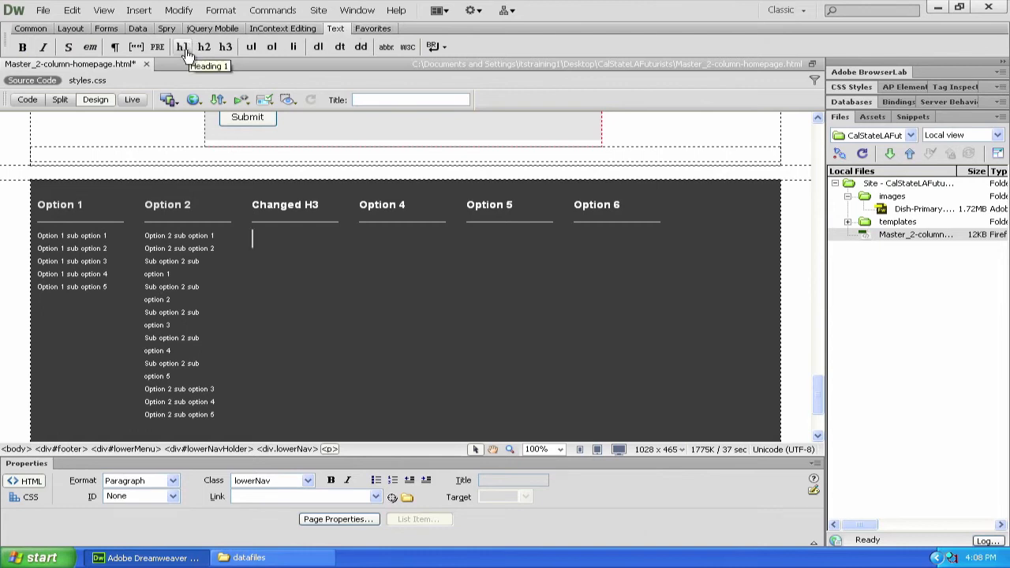
pyautogui.click(250, 49)
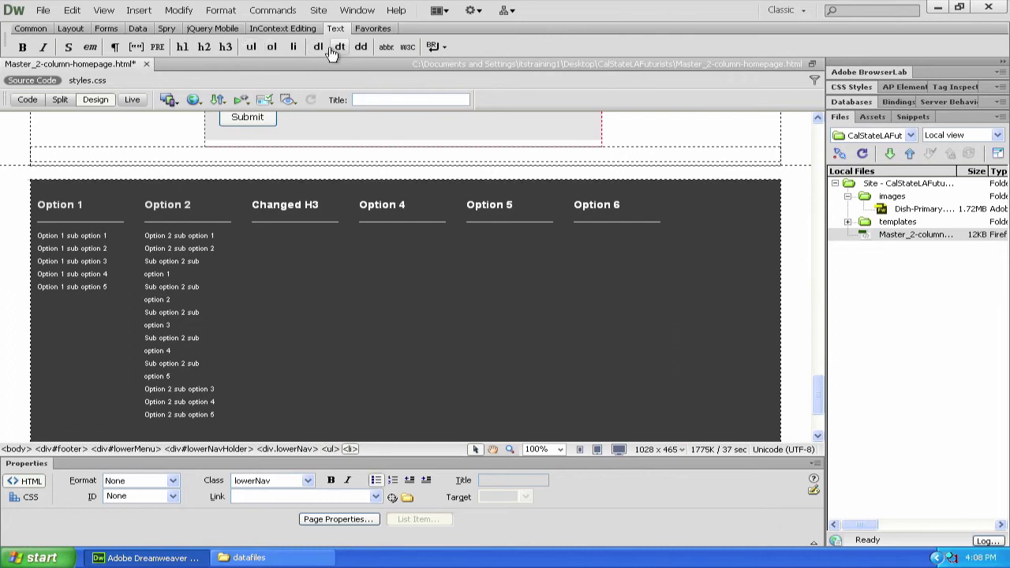
# Insert a hyperlink with the text "New Option" and the link "#" as the first list item
pyautogui.click(30, 28)
pyautogui.click(22, 46)
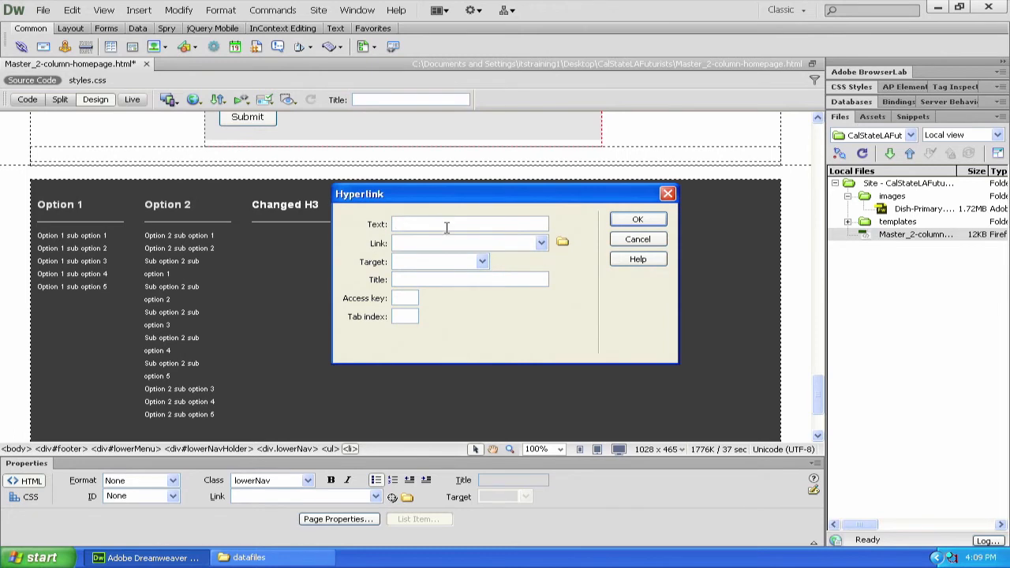
pyautogui.write('New Option')
pyautogui.click(471, 242)
pyautogui.write('#')
pyautogui.click(629, 222)
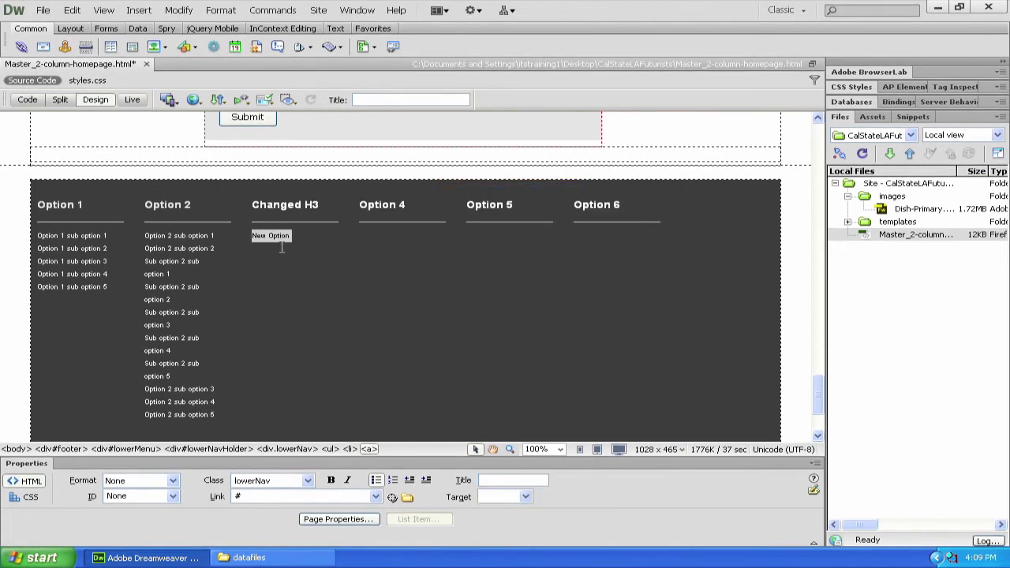
# Place the cursor after "New Option", outside its link tag, and start a second list item
pyautogui.click(281, 235)
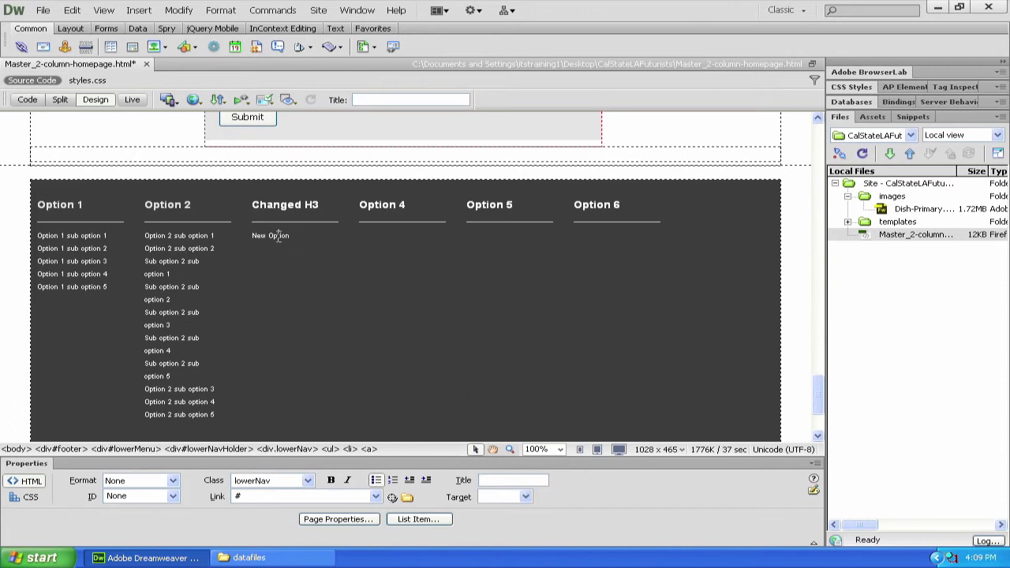
pyautogui.tripleClick(279, 235)
pyautogui.click(279, 236)
pyautogui.press('End')
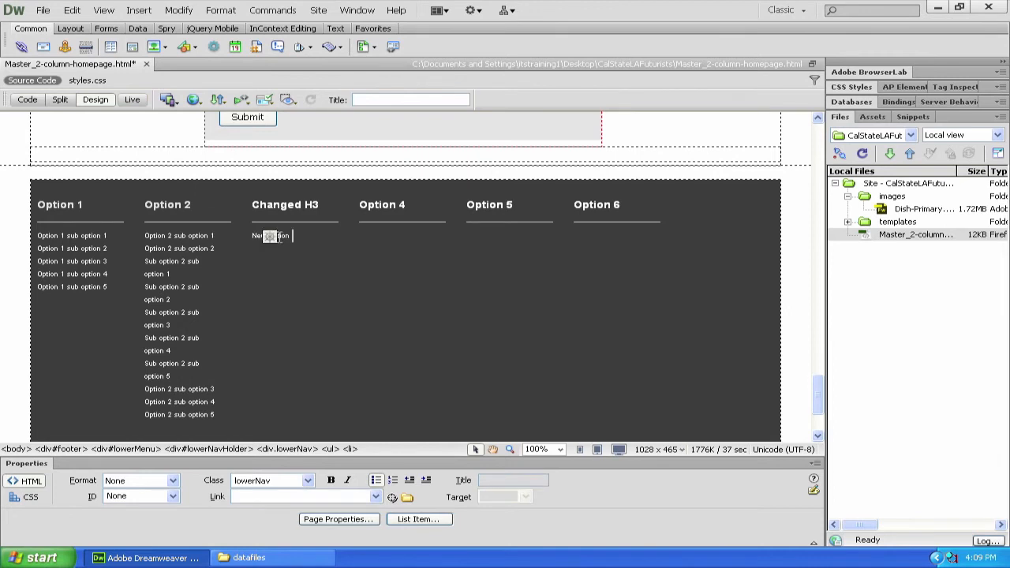
pyautogui.press('Left')
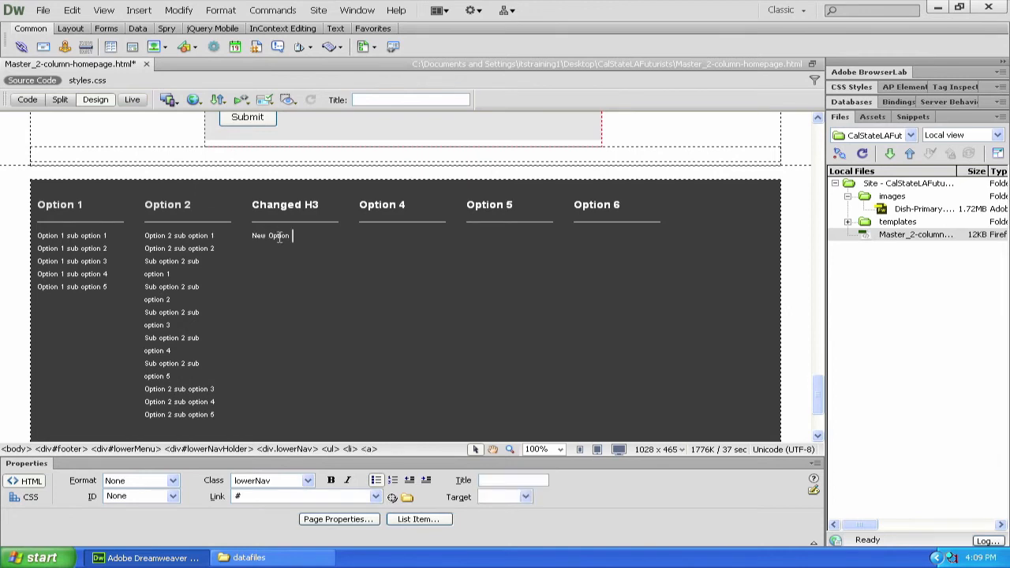
pyautogui.press('Right')
pyautogui.press('Left')
pyautogui.press('Left')
pyautogui.press('Left')
pyautogui.press('Left')
pyautogui.press('Left')
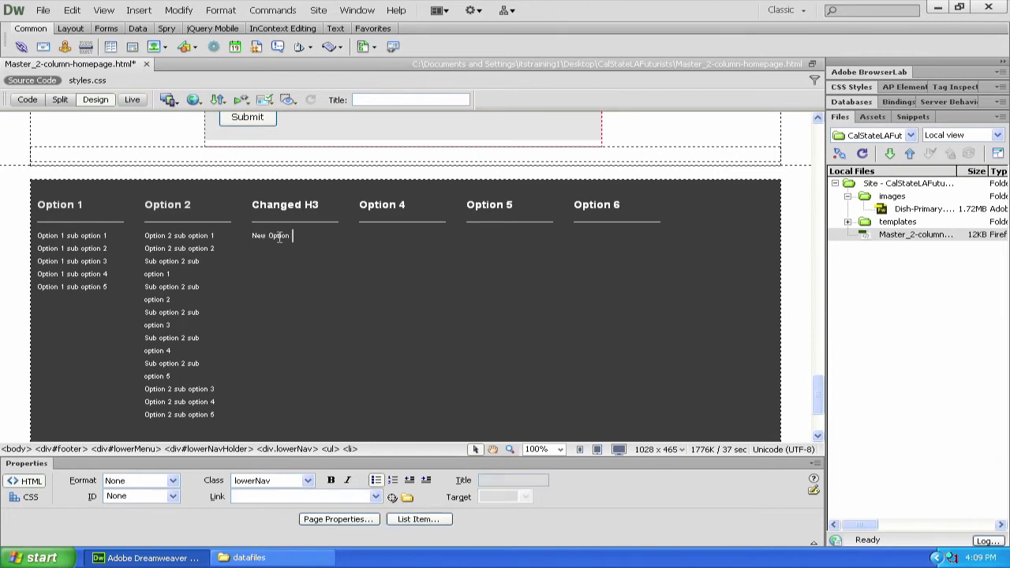
pyautogui.press('End')
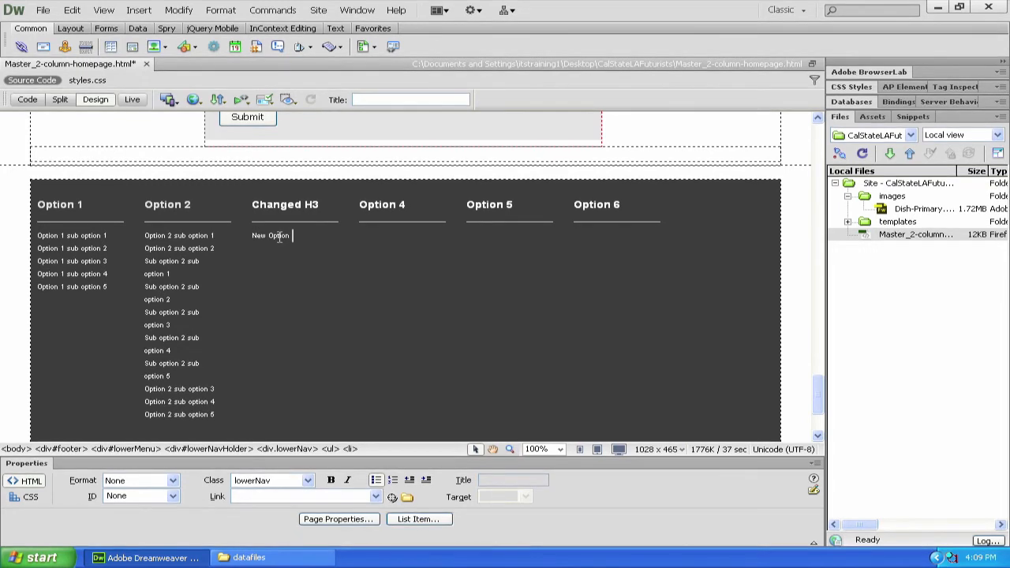
pyautogui.click(281, 235)
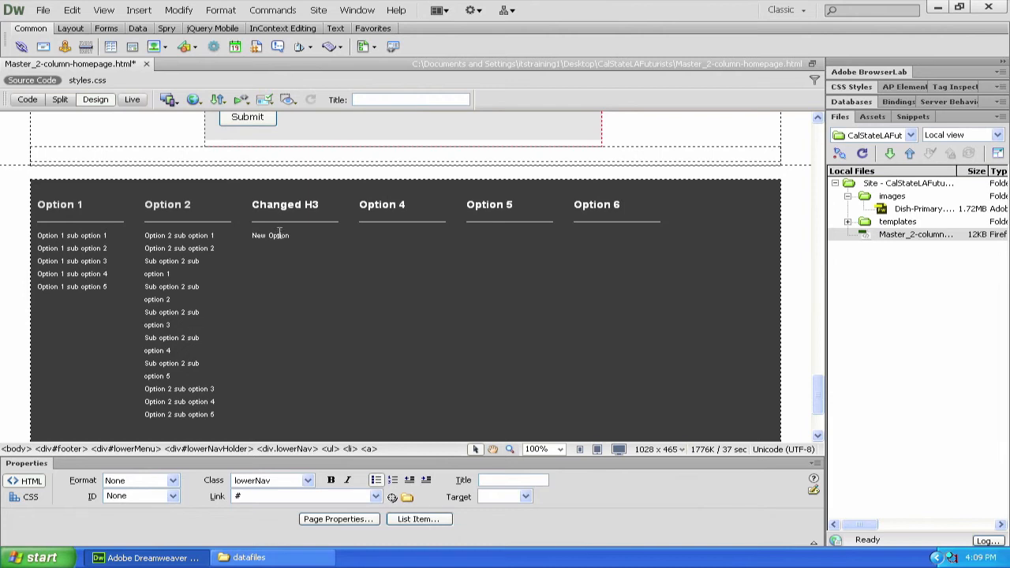
pyautogui.press('End')
pyautogui.press('Return')
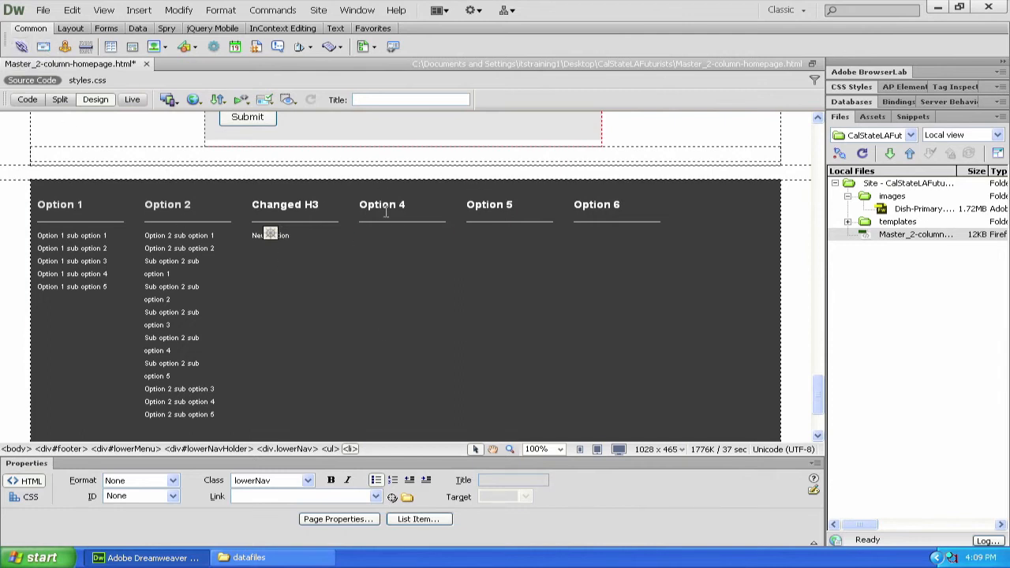
# Enter "New Link" as the second list item and link it to "#"
pyautogui.write('New Link')
pyautogui.hotkey('shift', 'Home')
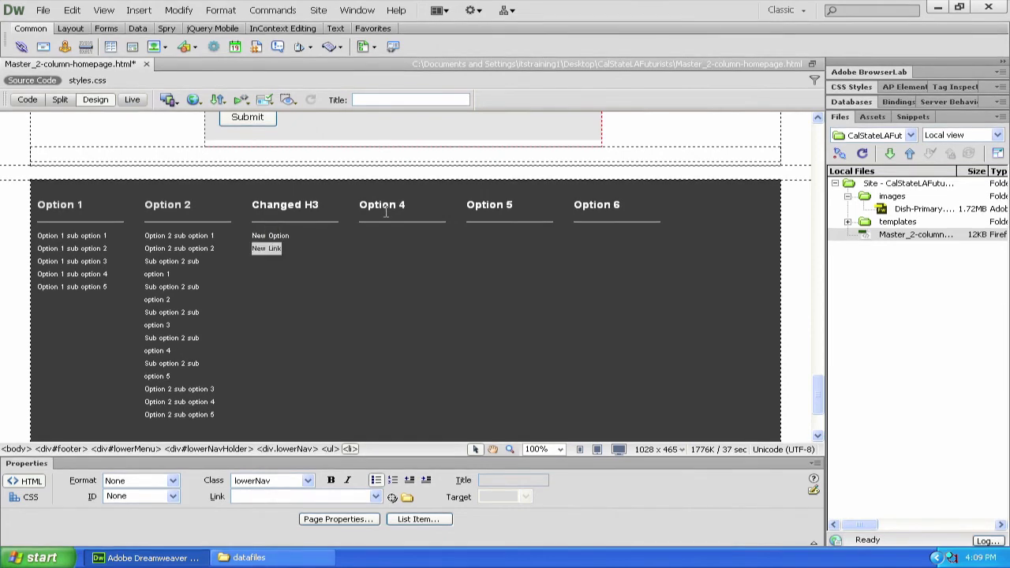
pyautogui.click(290, 249)
pyautogui.hotkey('shift', 'Home')
pyautogui.click(294, 496)
pyautogui.write('#')
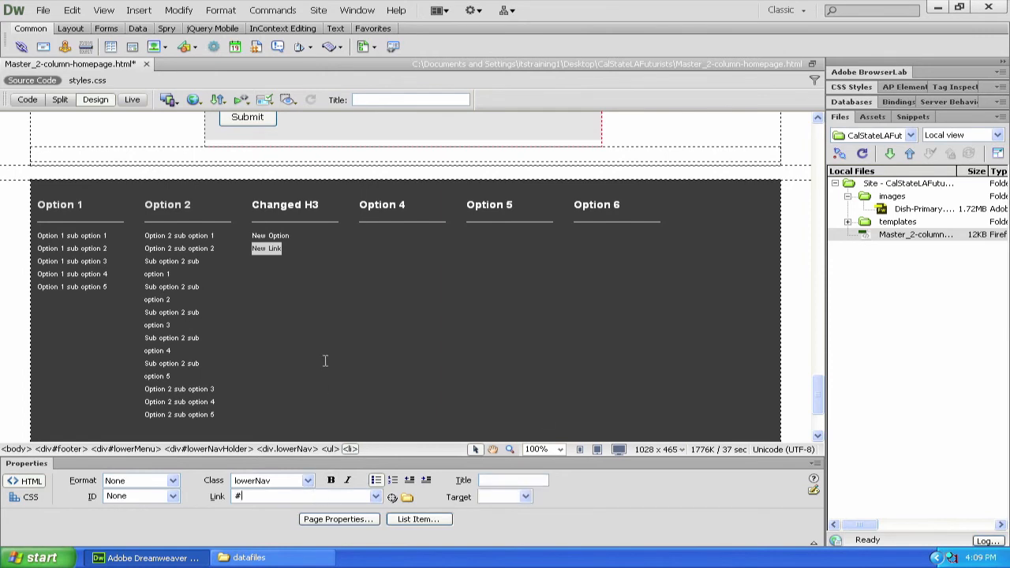
pyautogui.click(639, 498)
# Delete the entire lowerMenu div with all its option columns from the footer
pyautogui.scroll(-1, 502, 331)
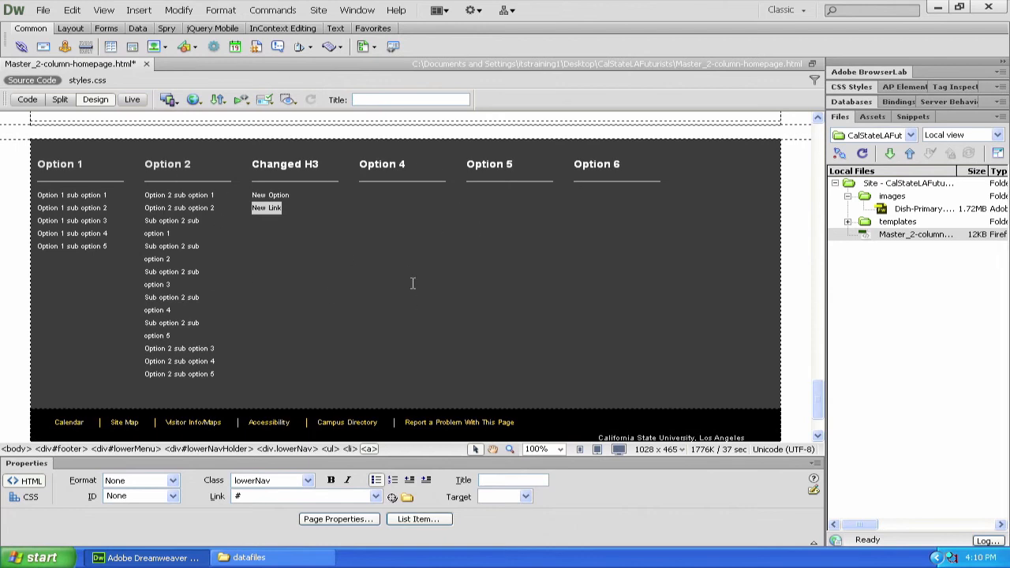
pyautogui.click(289, 164)
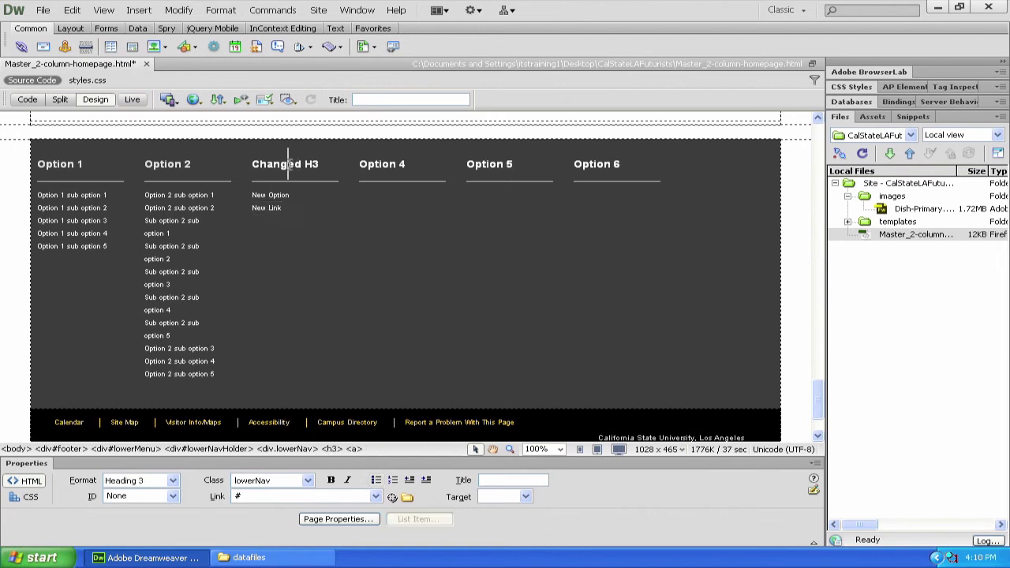
pyautogui.click(440, 281)
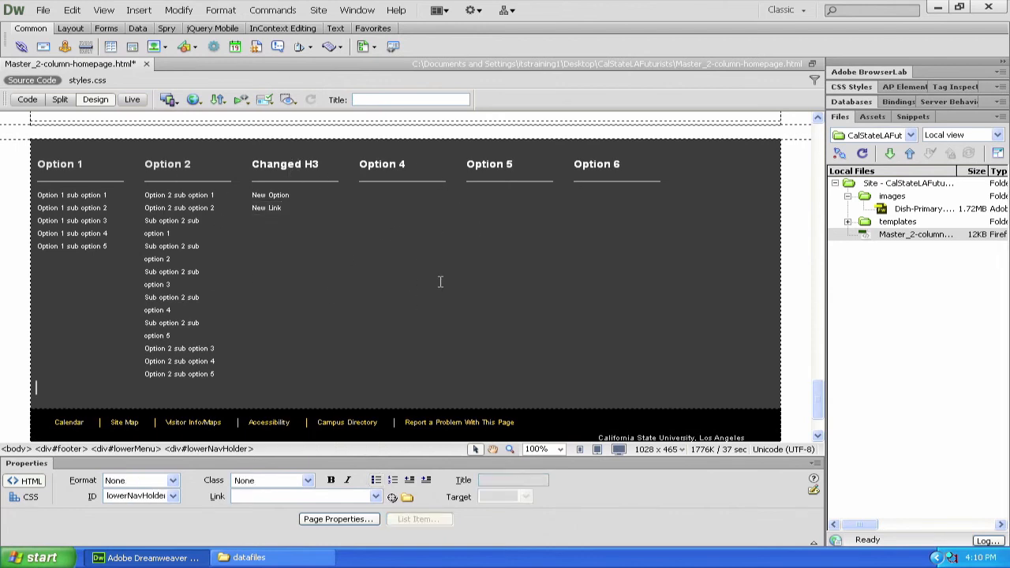
pyautogui.click(169, 224)
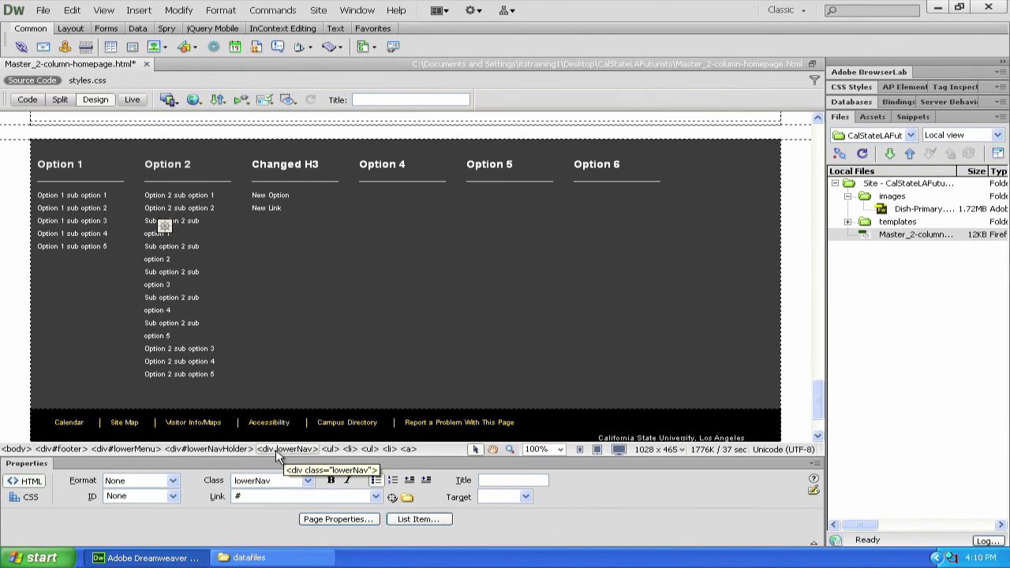
pyautogui.click(279, 449)
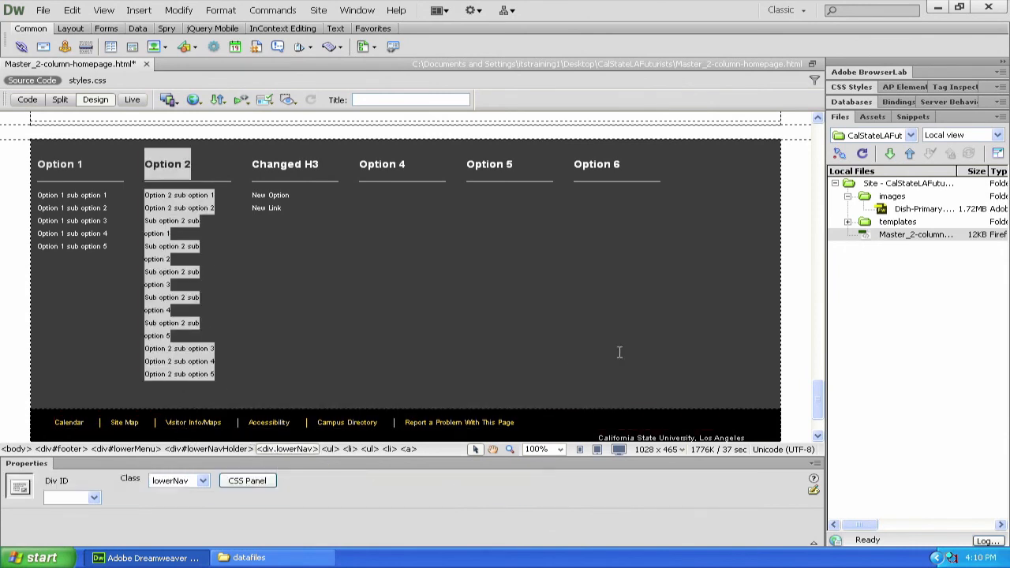
pyautogui.click(147, 449)
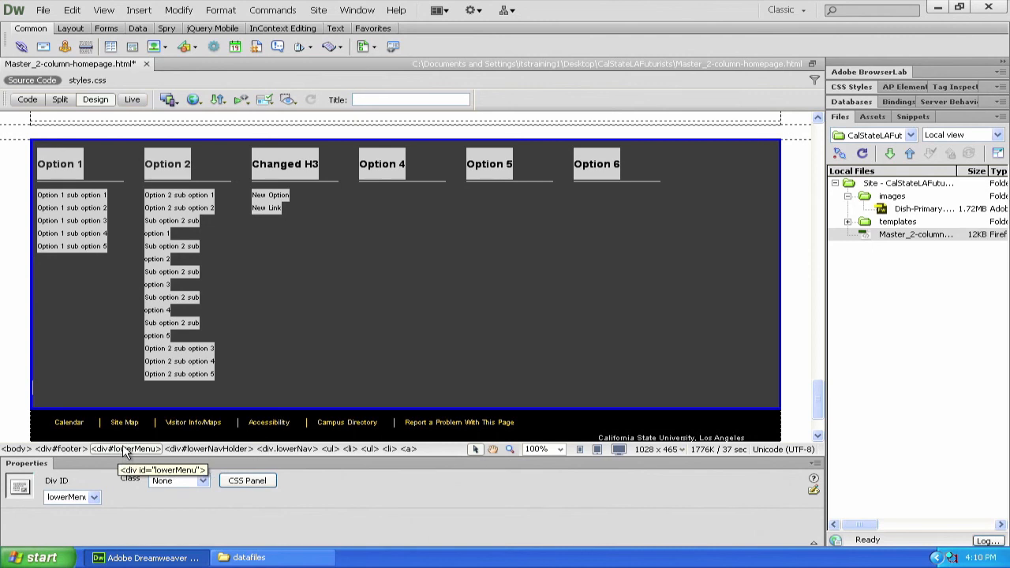
pyautogui.press('Delete')
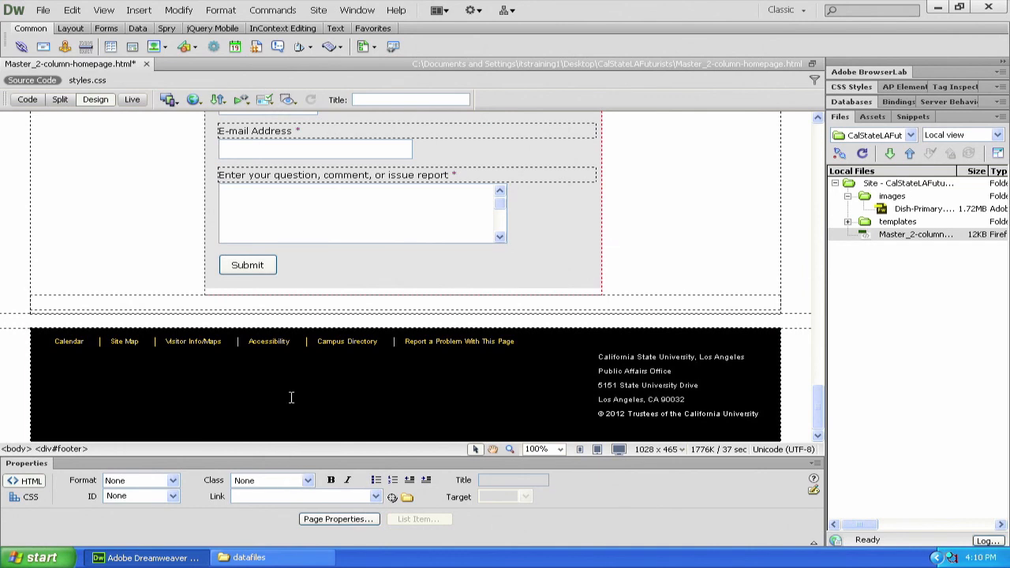
# Bring up the file commands for the edited homepage
pyautogui.click(45, 13)
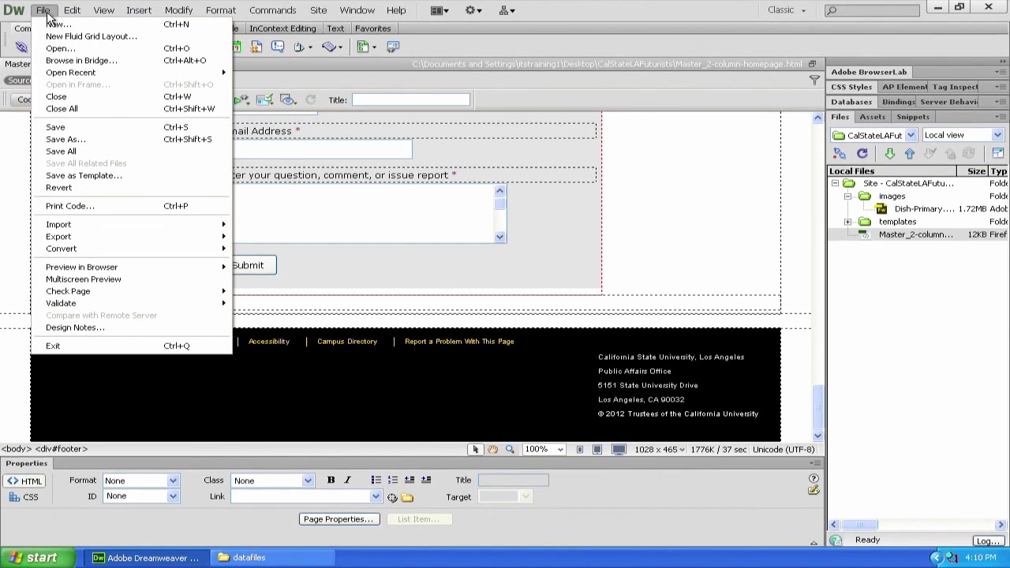